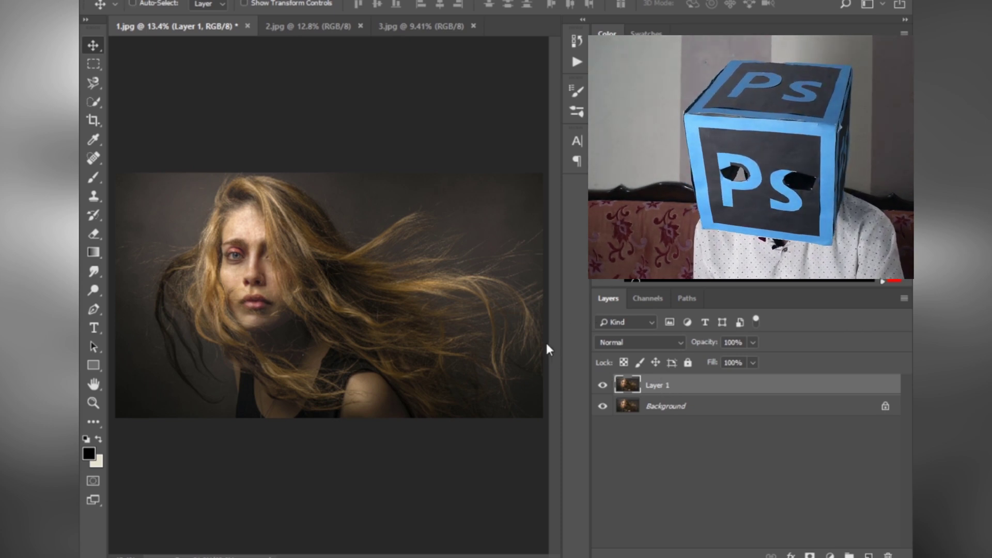
# Step: Open the Camera Raw Filter on 1.jpg's duplicated Layer 1 with Shift+Ctrl+A
pyautogui.hotkey('ctrl', 'shift', 'a')
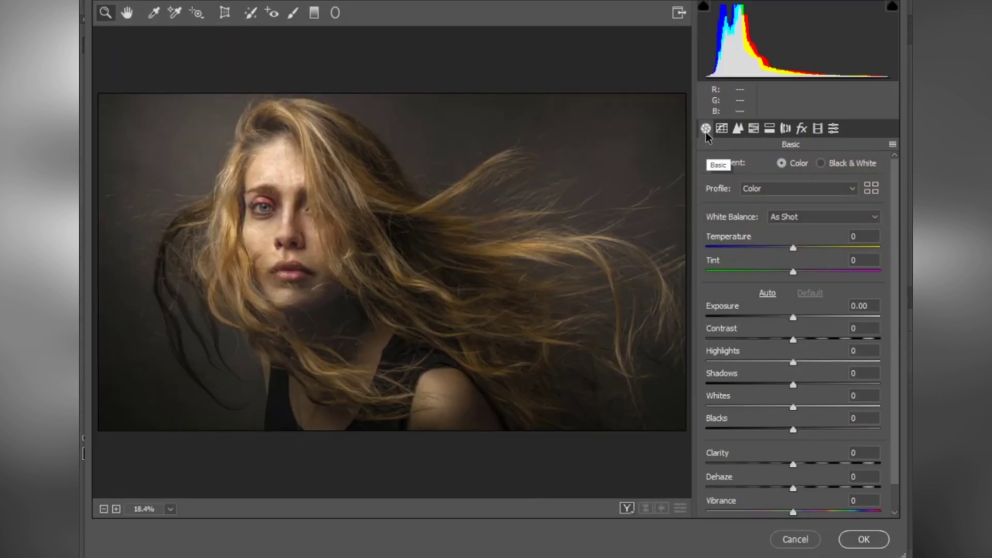
# Step: Set Camera Raw's treatment to Black & White with the Monochrome profile, after browsing Detail and HSL
pyautogui.click(739, 130)
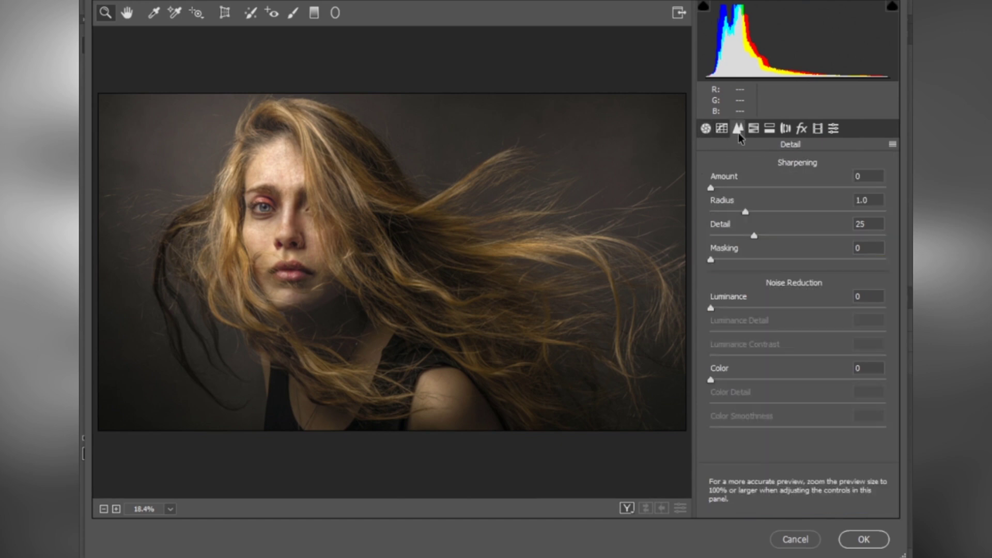
pyautogui.click(753, 130)
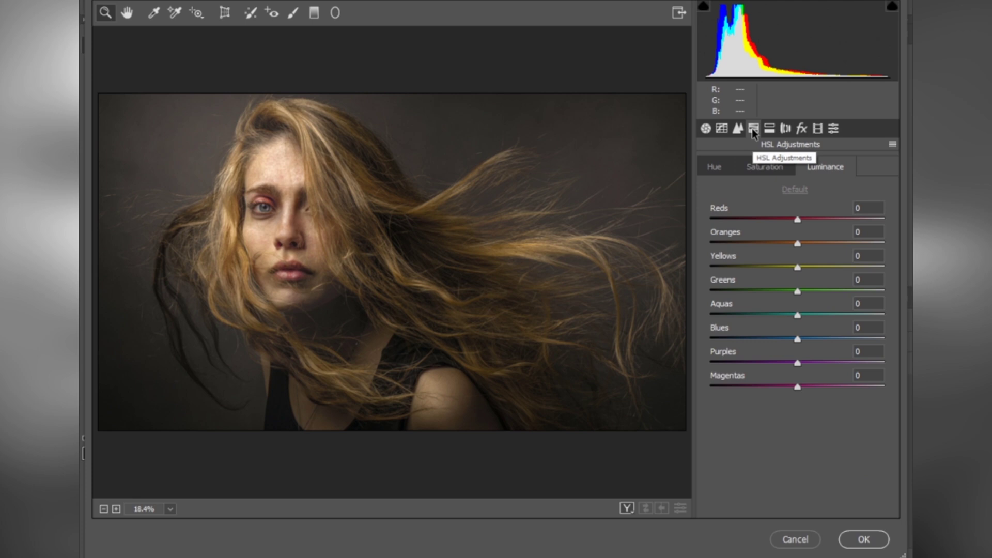
pyautogui.click(705, 129)
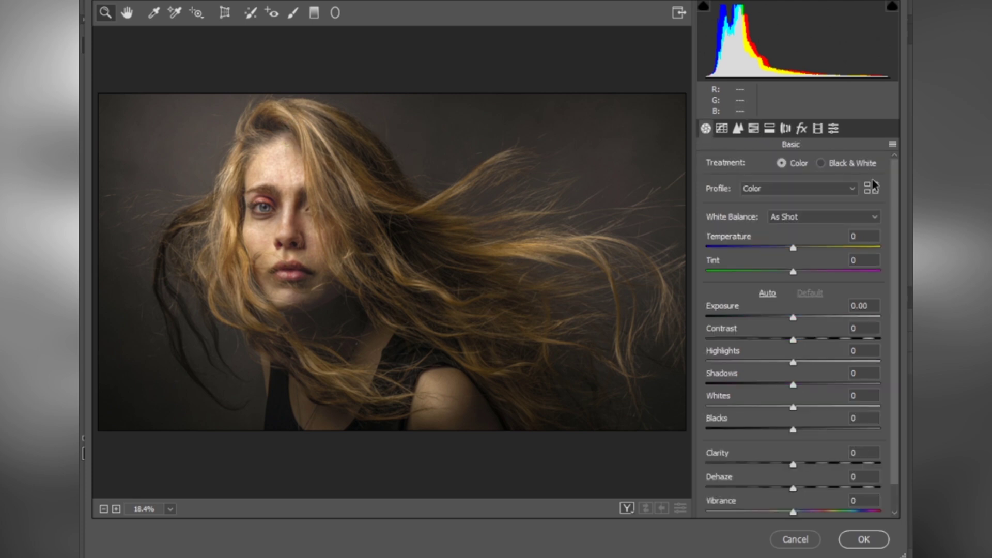
pyautogui.click(824, 166)
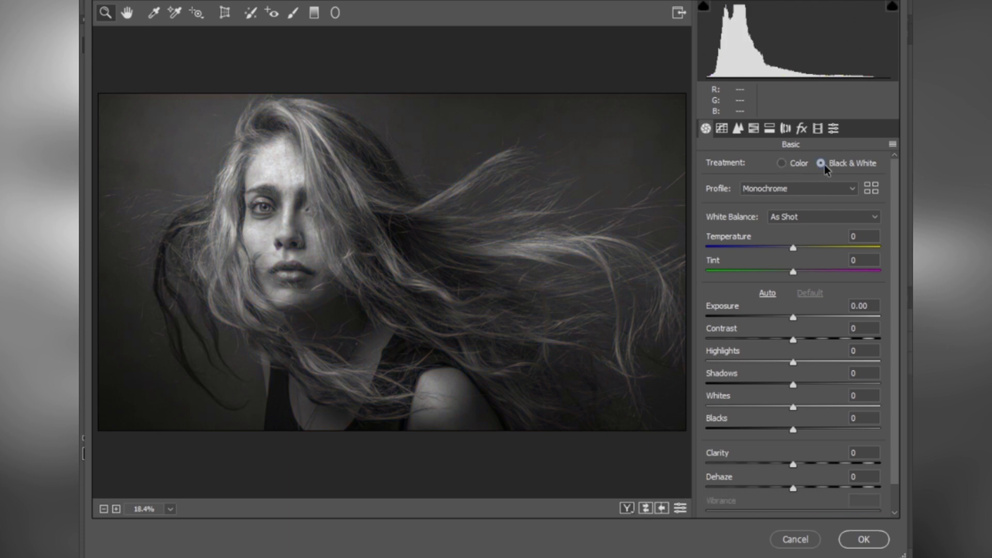
pyautogui.click(754, 133)
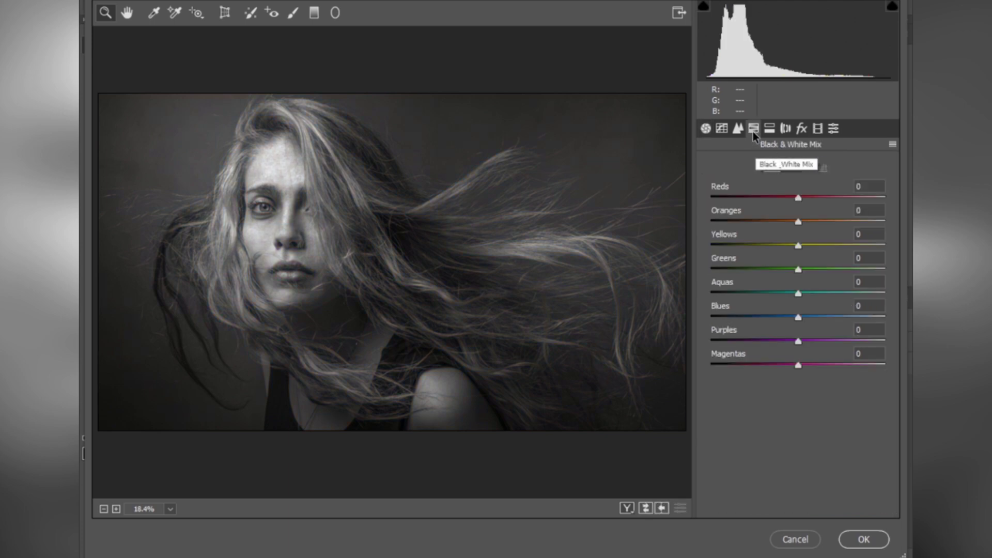
pyautogui.click(709, 132)
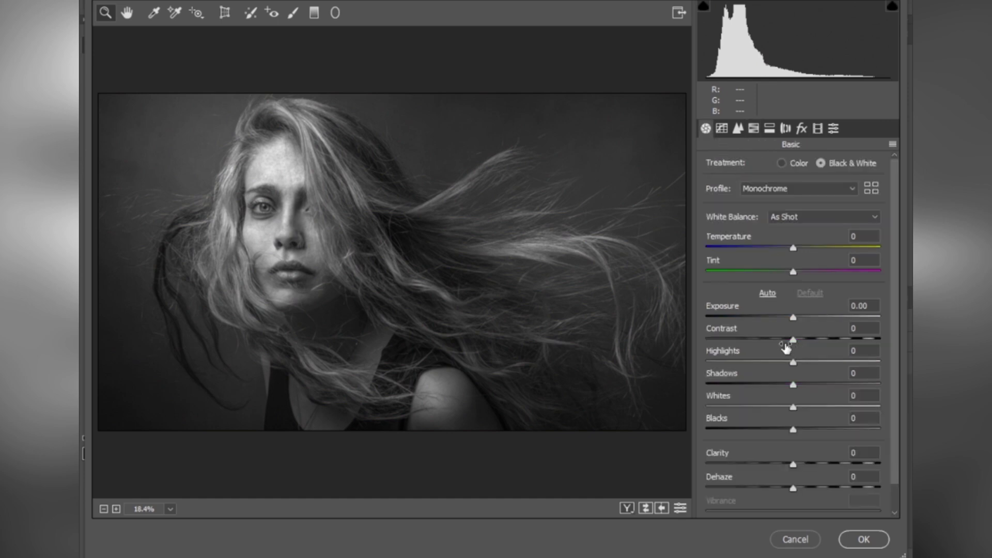
# Step: In the Basic panel, set Exposure -0.75, Contrast +40, Highlights -100, Shadows +100, Whites +82
pyautogui.moveTo(793, 317); pyautogui.dragTo(768, 317)
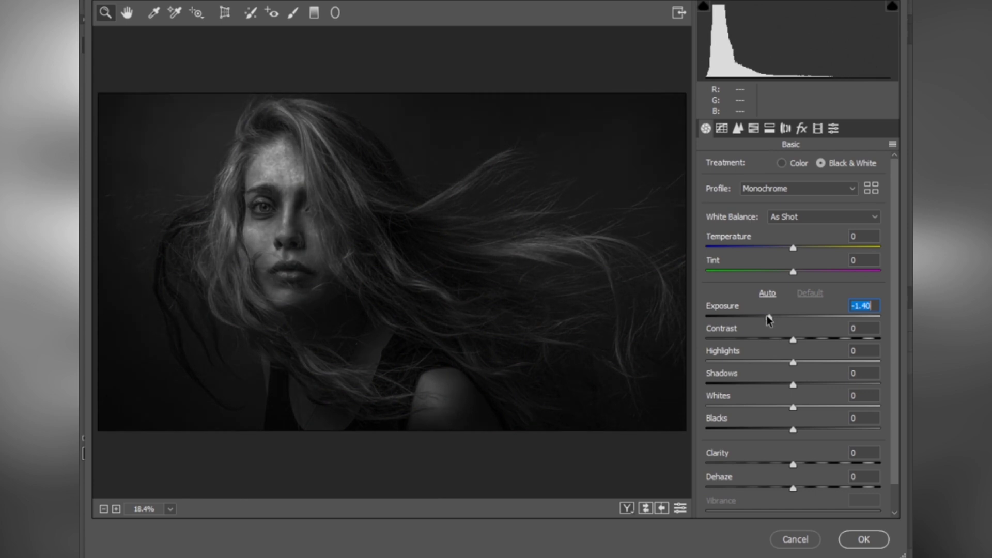
pyautogui.moveTo(767, 315); pyautogui.dragTo(779, 315)
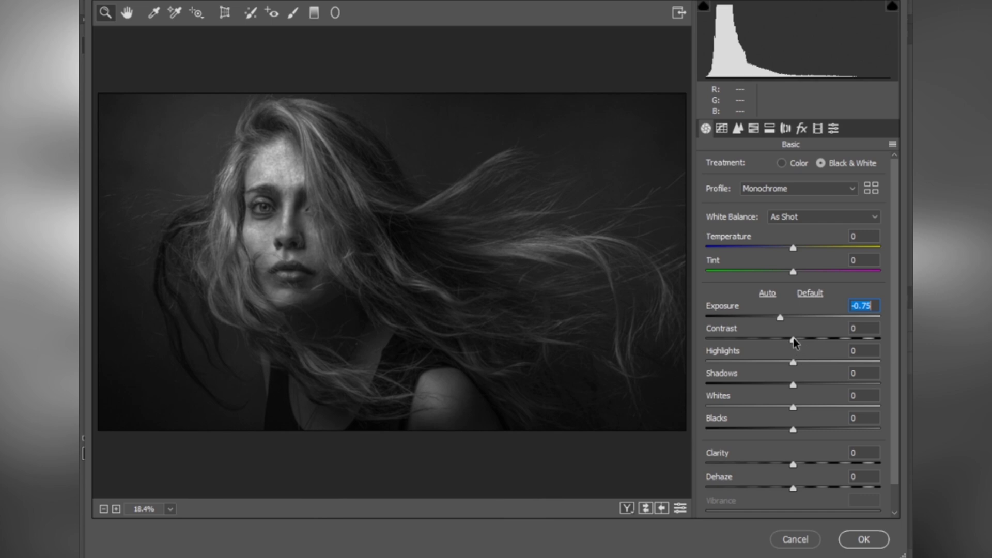
pyautogui.moveTo(793, 337); pyautogui.dragTo(827, 342)
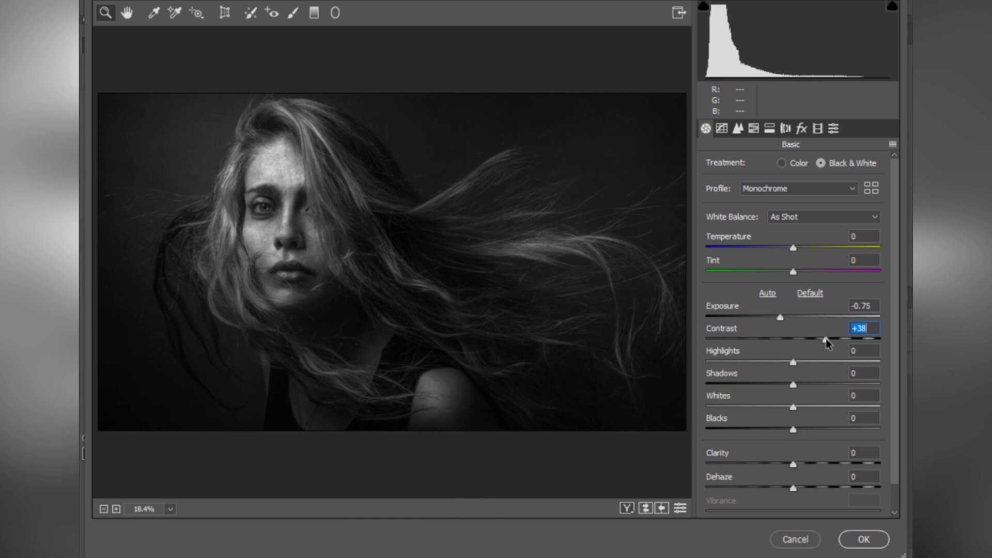
pyautogui.write('40')
pyautogui.moveTo(792, 362); pyautogui.dragTo(711, 353)
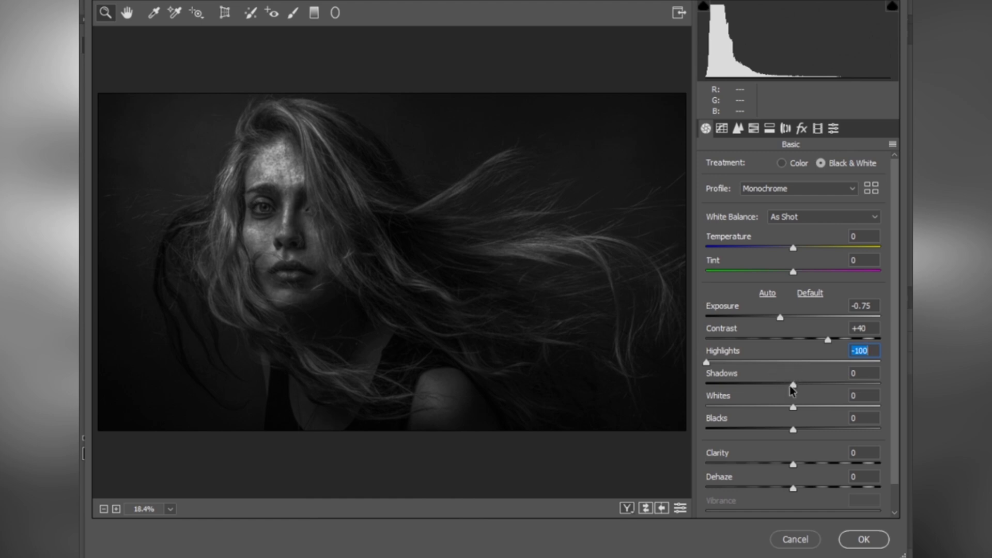
pyautogui.moveTo(793, 384); pyautogui.dragTo(886, 380)
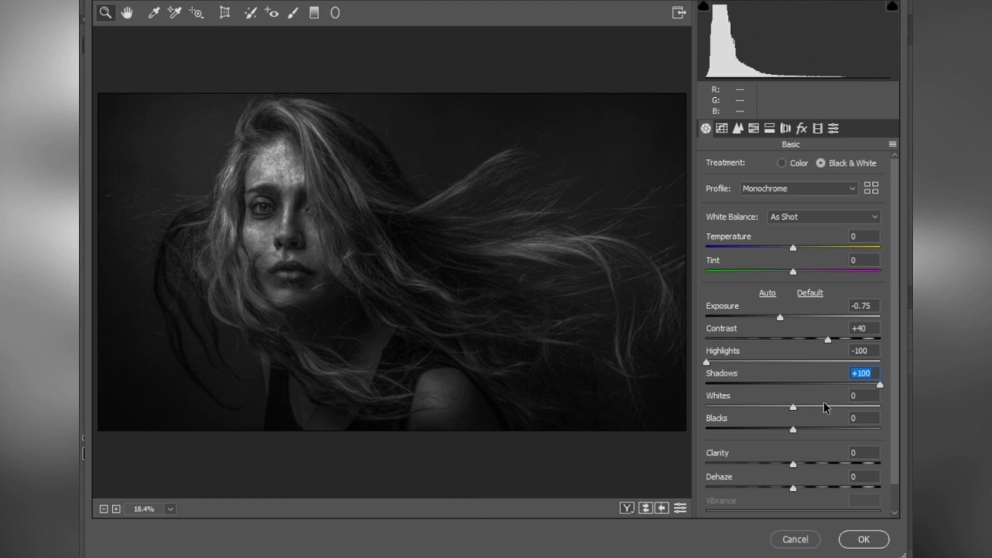
pyautogui.moveTo(794, 407); pyautogui.dragTo(863, 408)
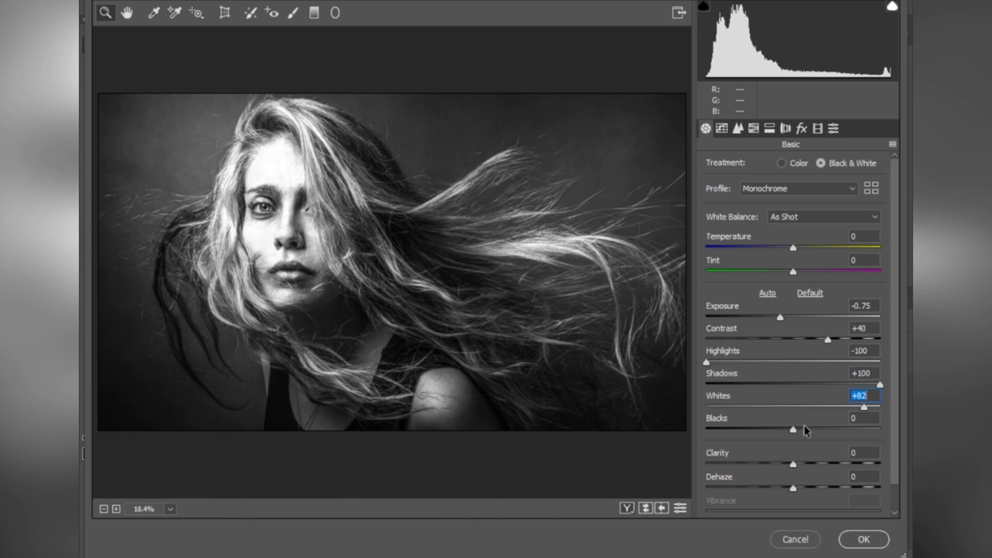
# Step: Push the Basic panel's Blacks slider to +89 and Clarity to +100
pyautogui.moveTo(795, 429); pyautogui.dragTo(871, 432)
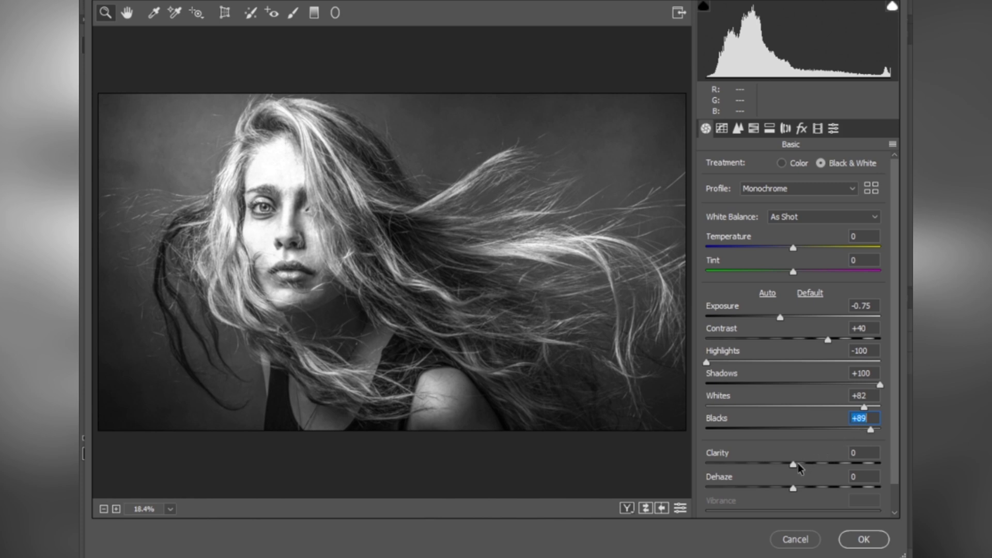
pyautogui.moveTo(799, 468); pyautogui.dragTo(887, 466)
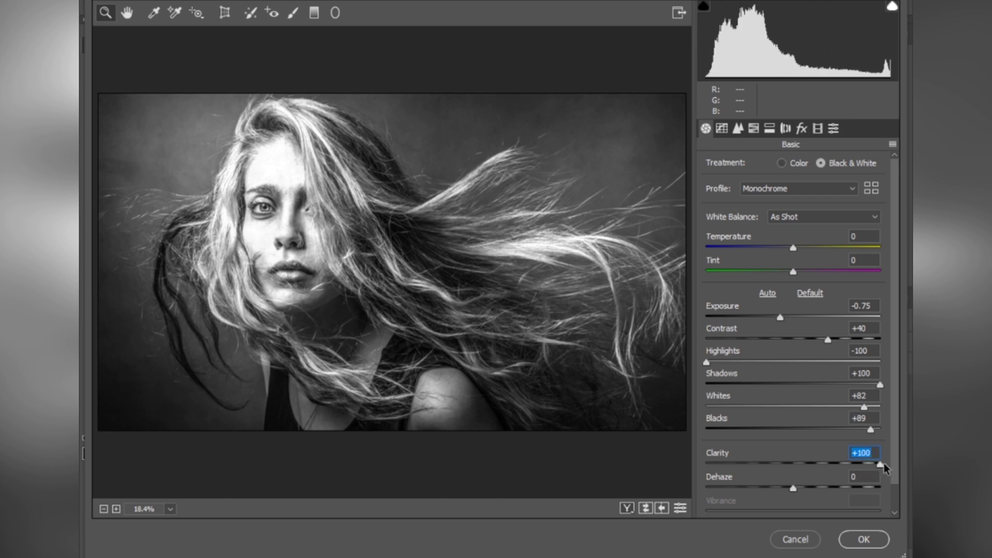
pyautogui.scroll(-1, 845, 458)
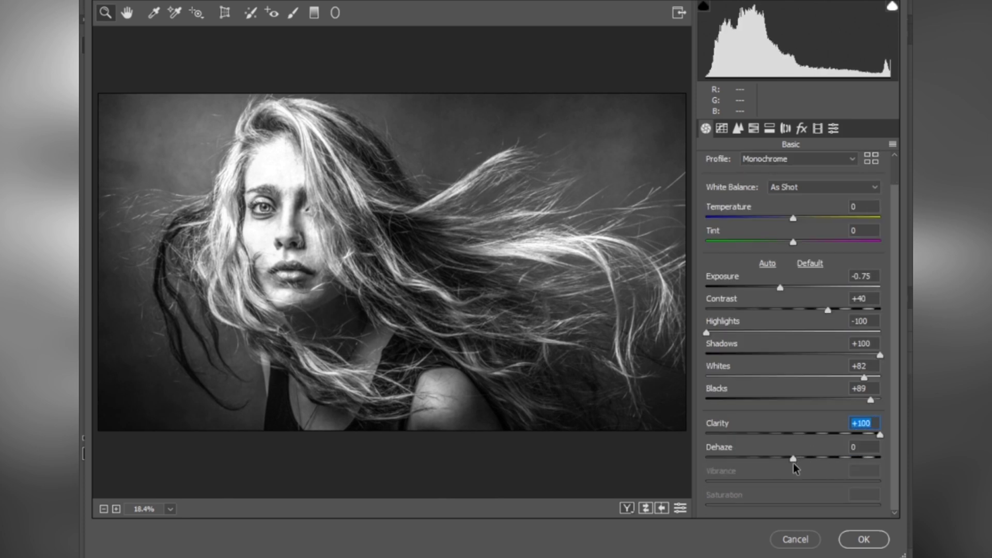
pyautogui.scroll(1, 770, 471)
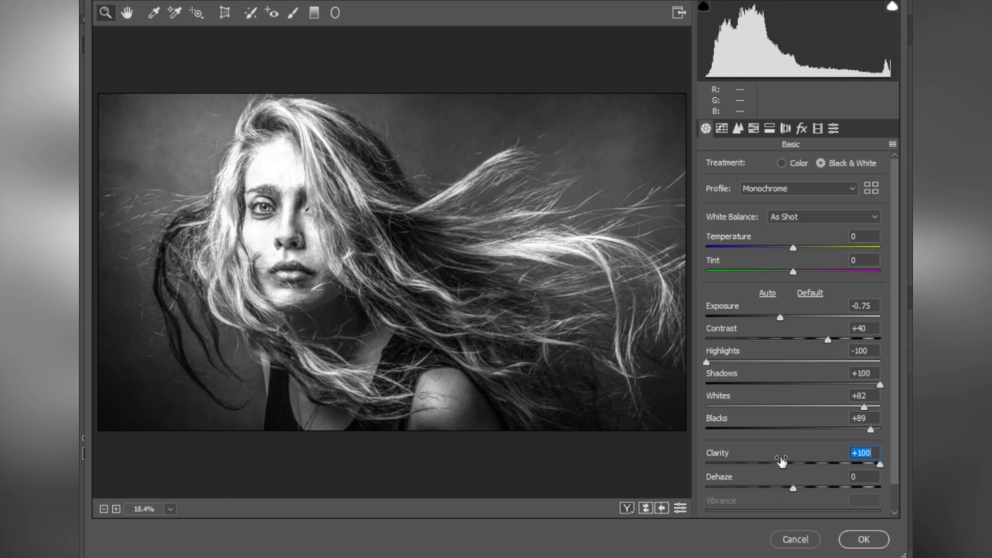
# Step: Set Detail sharpening to Amount 150, Radius 2.3, Detail 50 and Masking 5
pyautogui.click(739, 131)
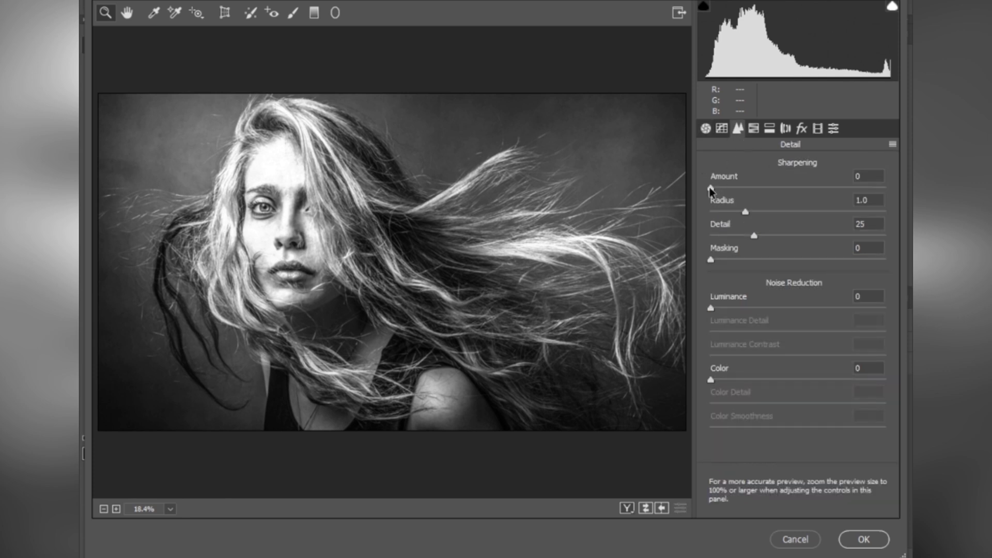
pyautogui.moveTo(710, 190); pyautogui.dragTo(840, 182)
pyautogui.moveTo(745, 213); pyautogui.dragTo(833, 214)
pyautogui.moveTo(755, 237); pyautogui.dragTo(796, 234)
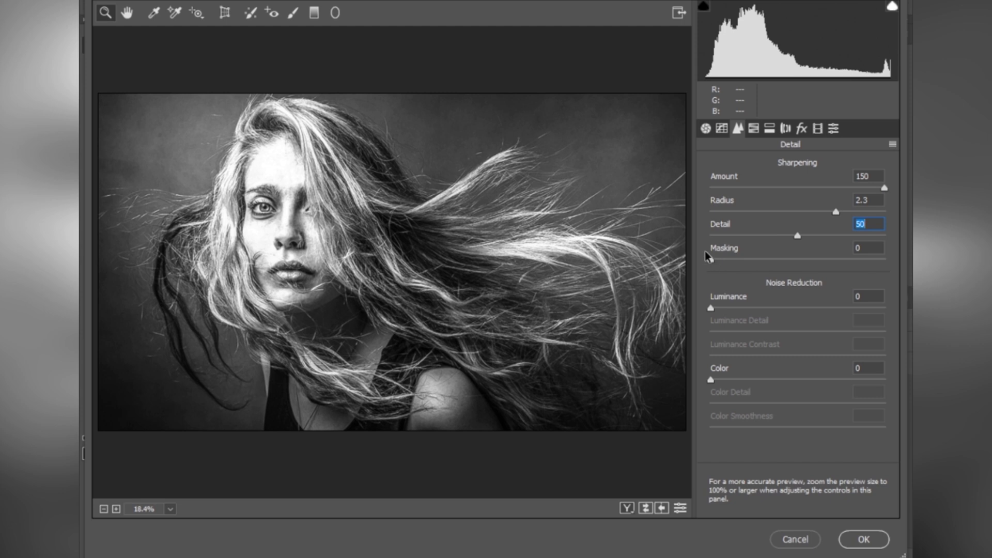
pyautogui.moveTo(711, 262); pyautogui.dragTo(719, 262)
# Step: Set luminance noise reduction to 30, Luminance Detail 50 and Luminance Contrast 23
pyautogui.click(711, 309)
pyautogui.moveTo(711, 310); pyautogui.dragTo(759, 310)
pyautogui.write('3')
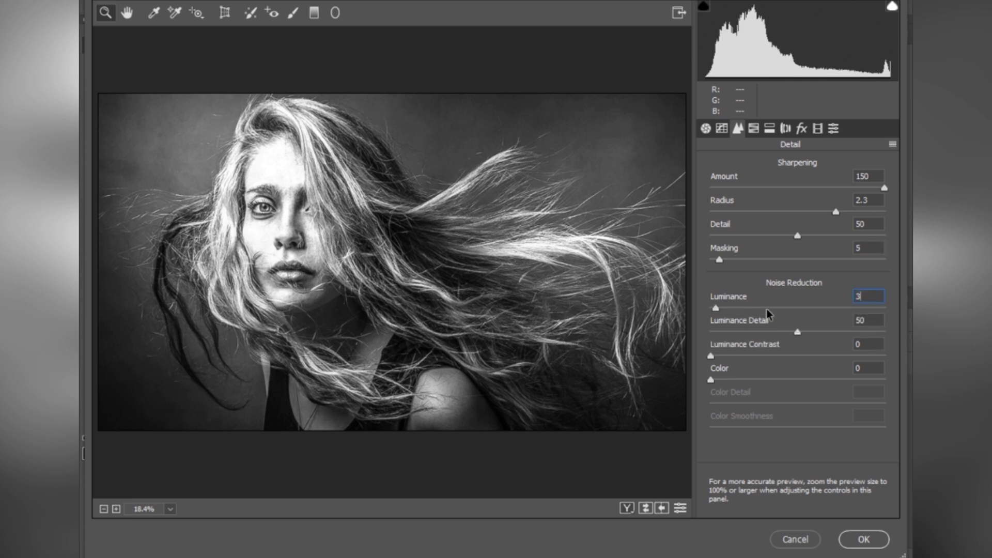
pyautogui.write('0')
pyautogui.press('Tab')
pyautogui.write('50')
pyautogui.moveTo(712, 356); pyautogui.dragTo(752, 357)
# Step: In the Black & White Mix, darken Reds, Oranges, Yellows and Aquas; set Blues +13, Purples +23
pyautogui.click(754, 130)
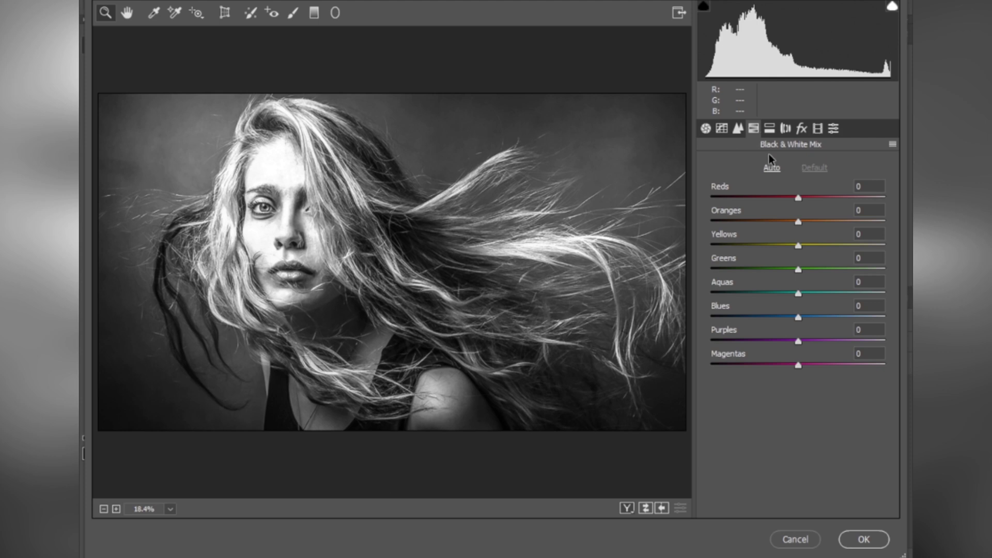
pyautogui.moveTo(798, 198); pyautogui.dragTo(792, 204)
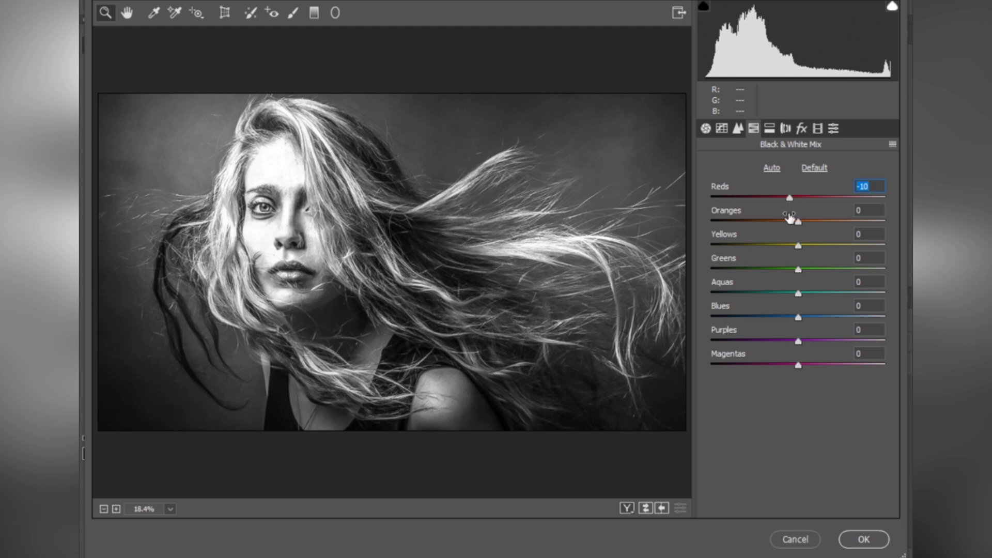
pyautogui.moveTo(797, 222); pyautogui.dragTo(782, 221)
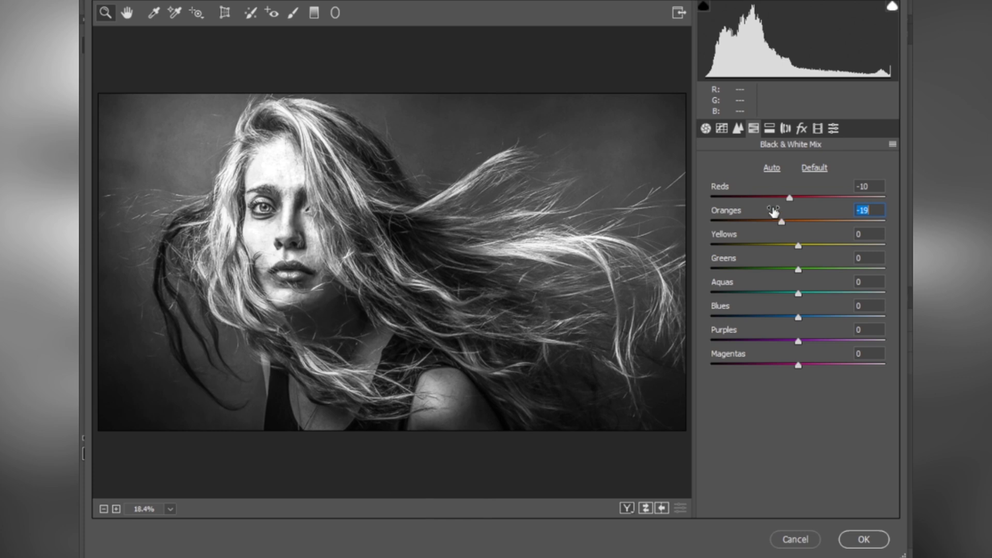
pyautogui.moveTo(799, 246); pyautogui.dragTo(777, 265)
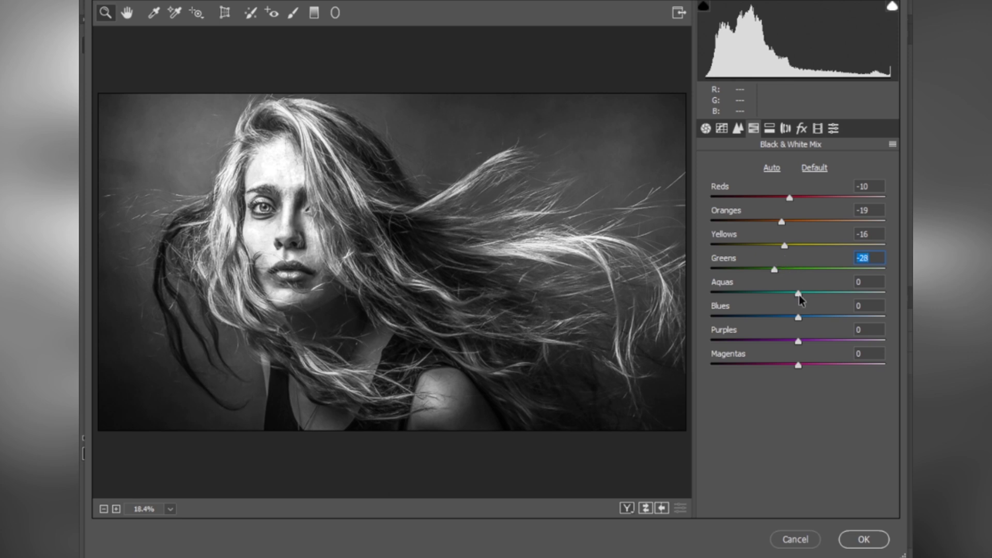
pyautogui.moveTo(799, 295); pyautogui.dragTo(779, 293)
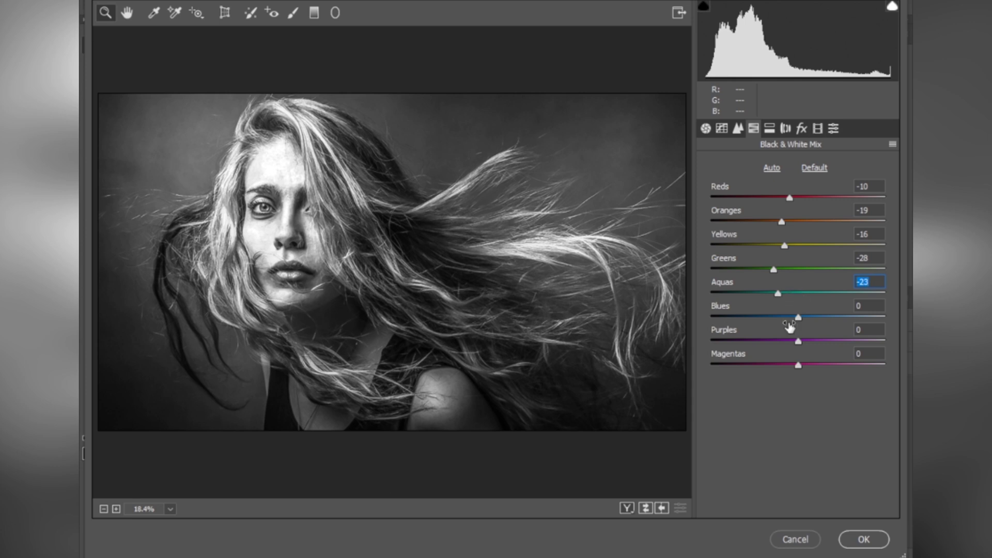
pyautogui.moveTo(799, 318)
pyautogui.mouseDown()
pyautogui.moveTo(779, 318)
pyautogui.moveTo(807, 318)
pyautogui.mouseUp()
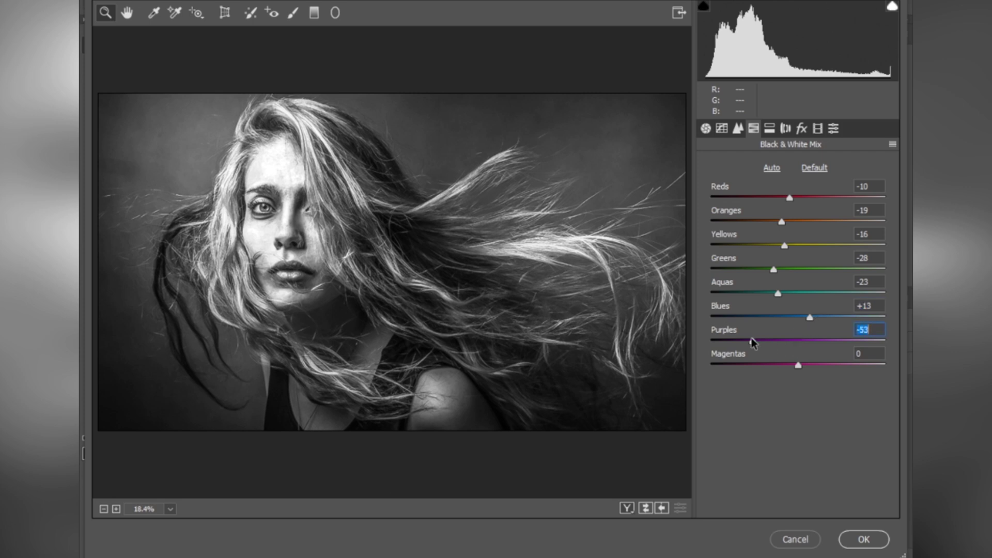
pyautogui.moveTo(826, 339); pyautogui.dragTo(819, 340)
# Step: Apply the Camera Raw Filter and toggle Layer 1's visibility to compare with the colour original
pyautogui.click(863, 541)
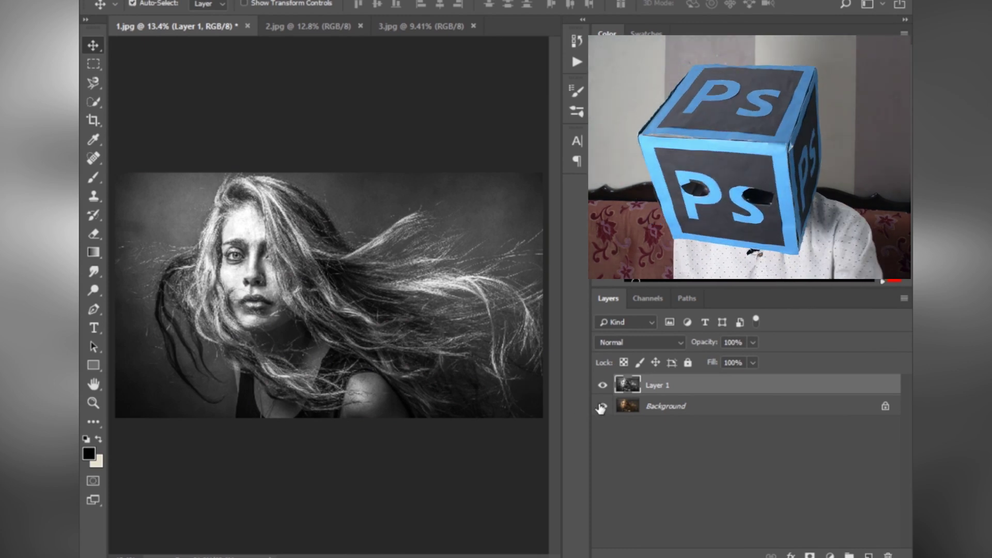
pyautogui.click(603, 385)
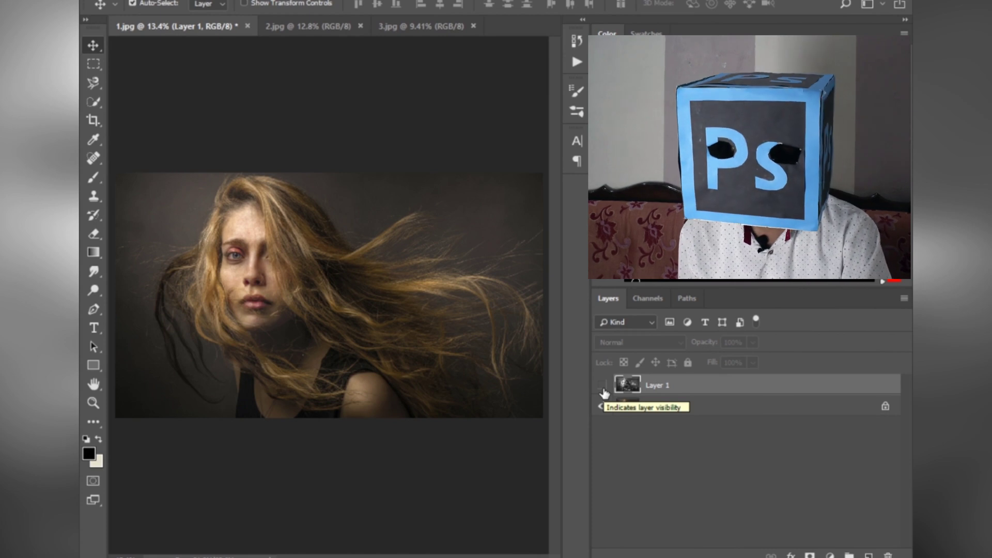
pyautogui.click(602, 387)
pyautogui.click(603, 387)
pyautogui.click(603, 387)
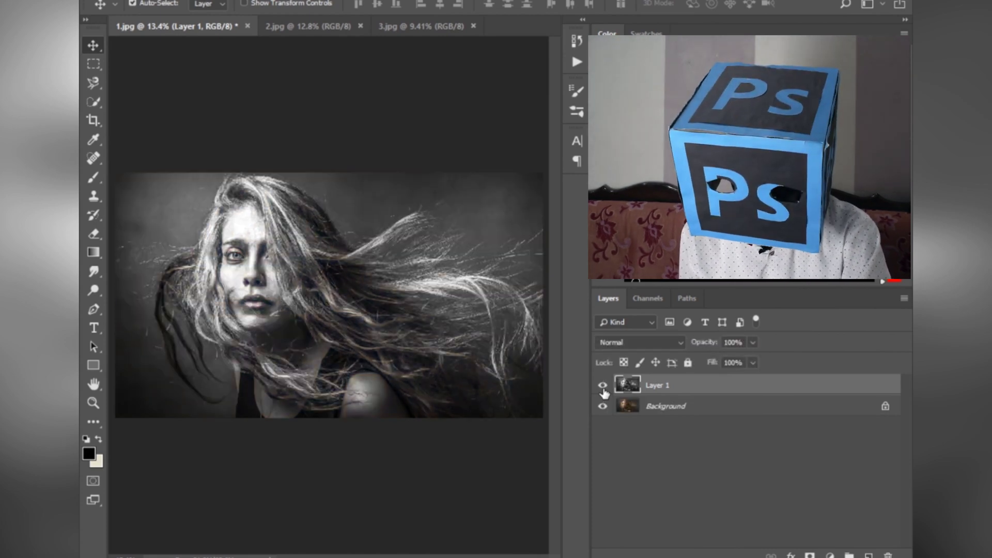
# Step: Switch to the 2.jpg document, briefly going back to 1.jpg first
pyautogui.click(321, 26)
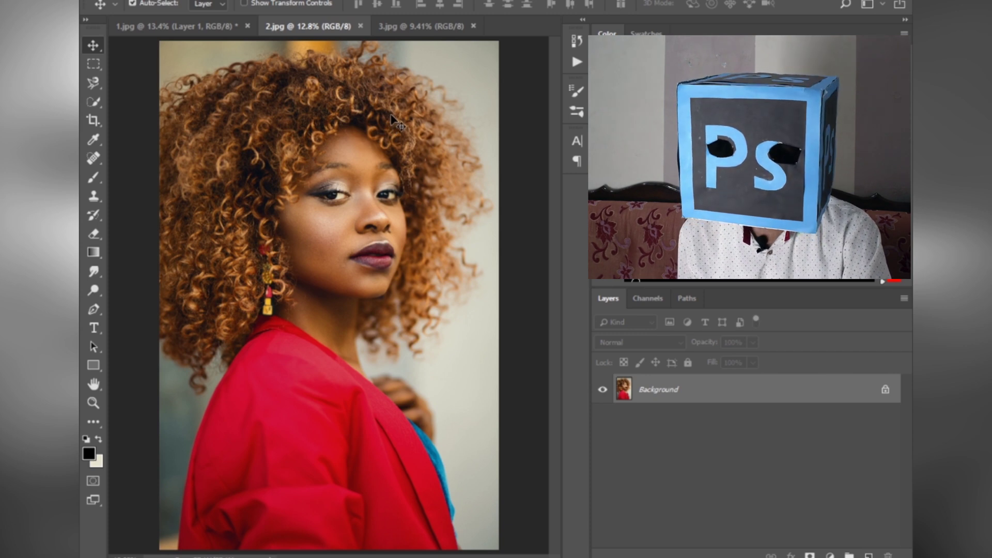
pyautogui.click(211, 26)
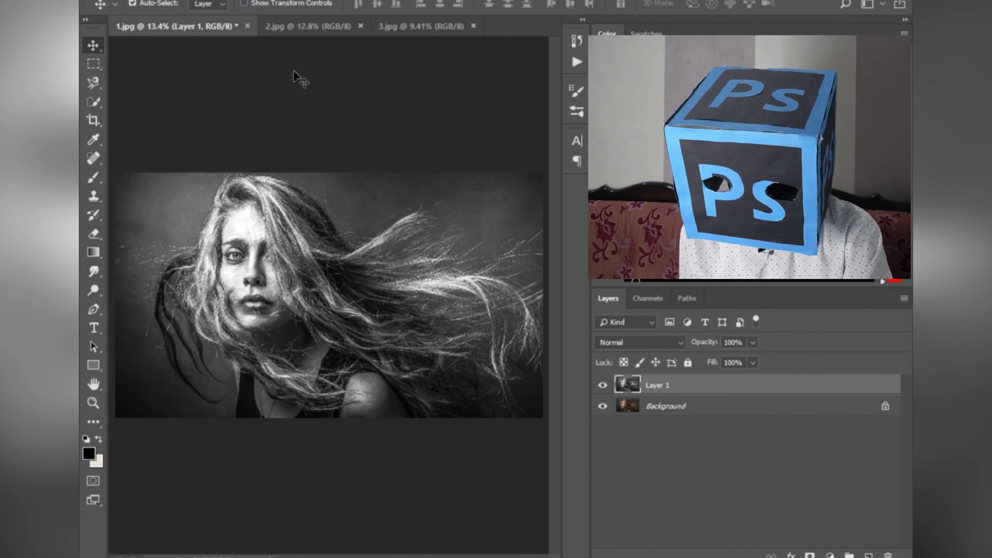
pyautogui.click(290, 27)
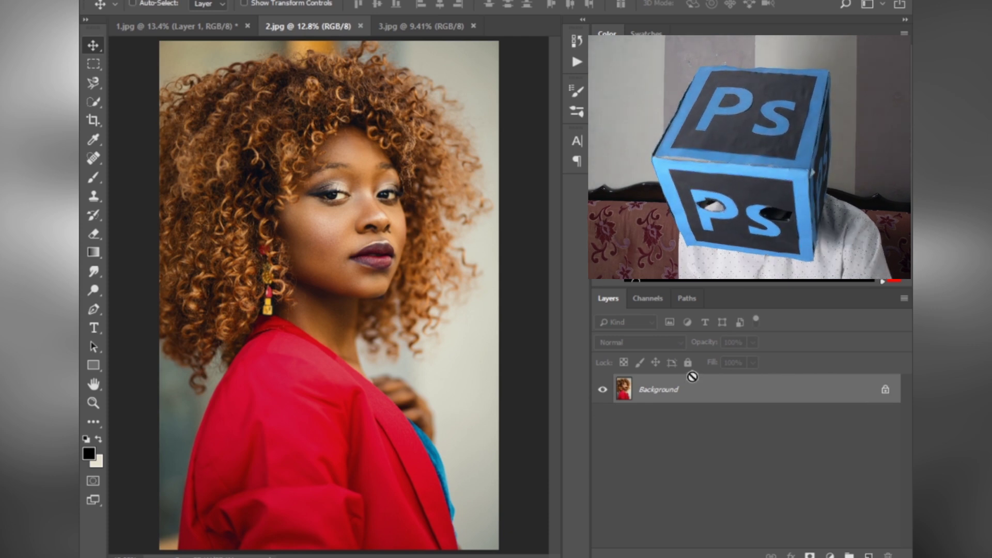
# Step: Duplicate 2.jpg's Background layer and load the high-contrast XMP preset in the Camera Raw Filter
pyautogui.hotkey('ctrl', 'j')
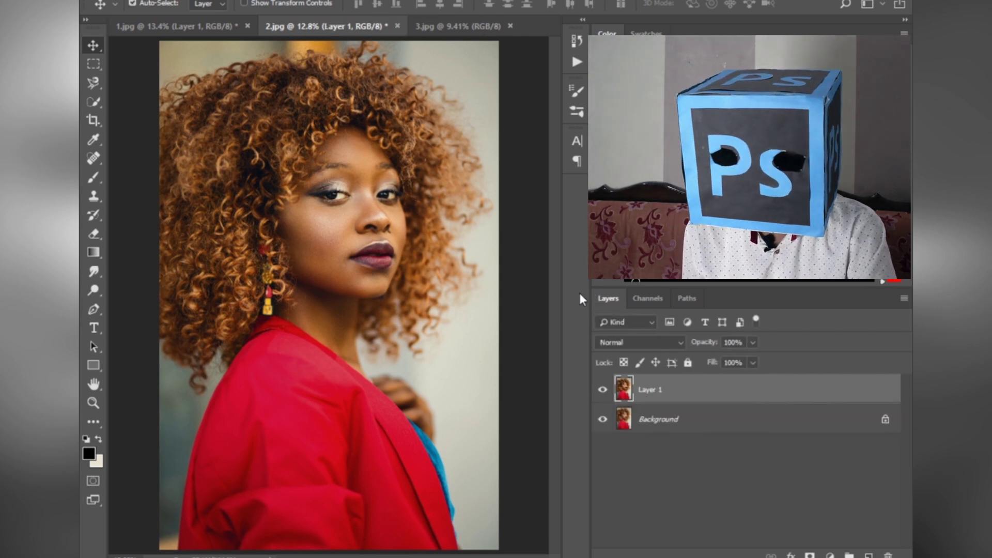
pyautogui.hotkey('ctrl', 'shift', 'x')
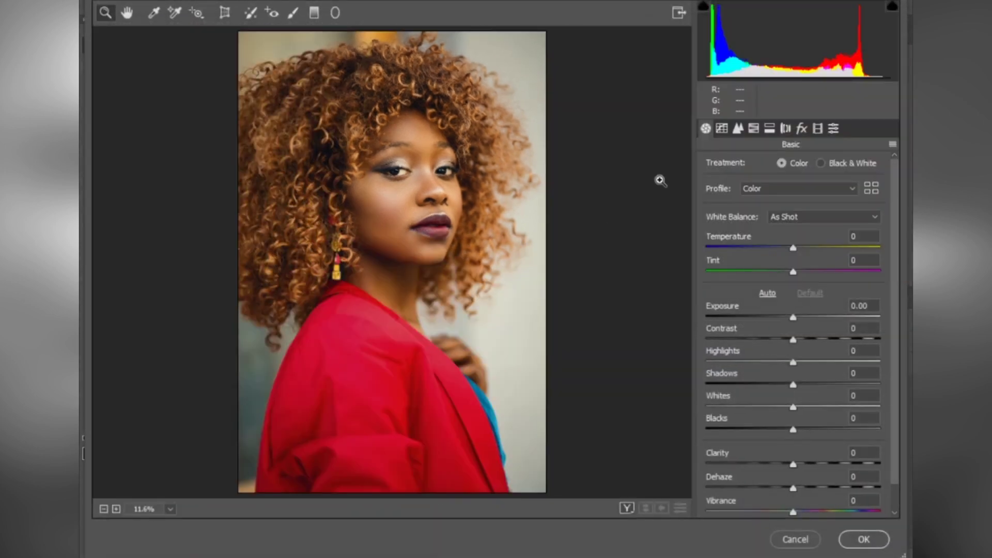
pyautogui.click(831, 129)
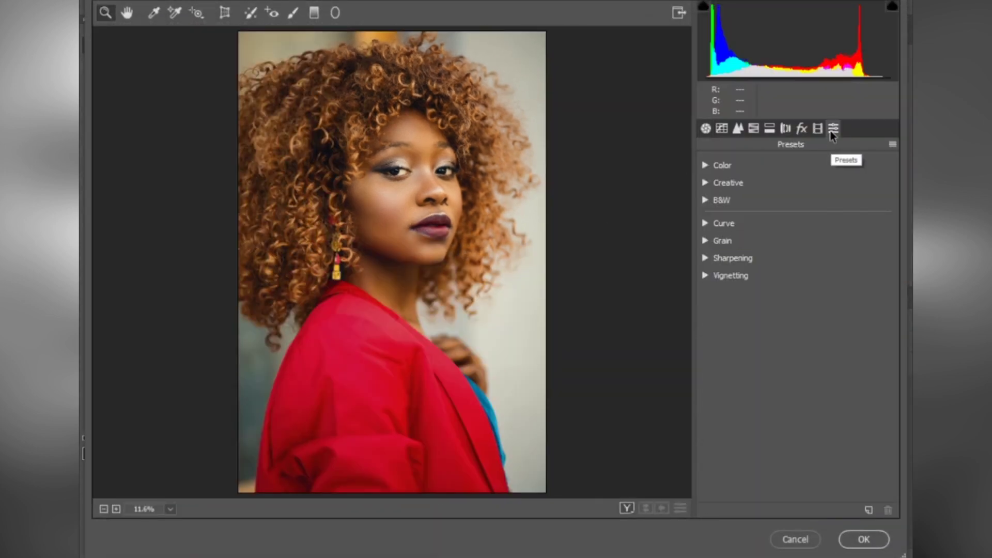
pyautogui.click(893, 146)
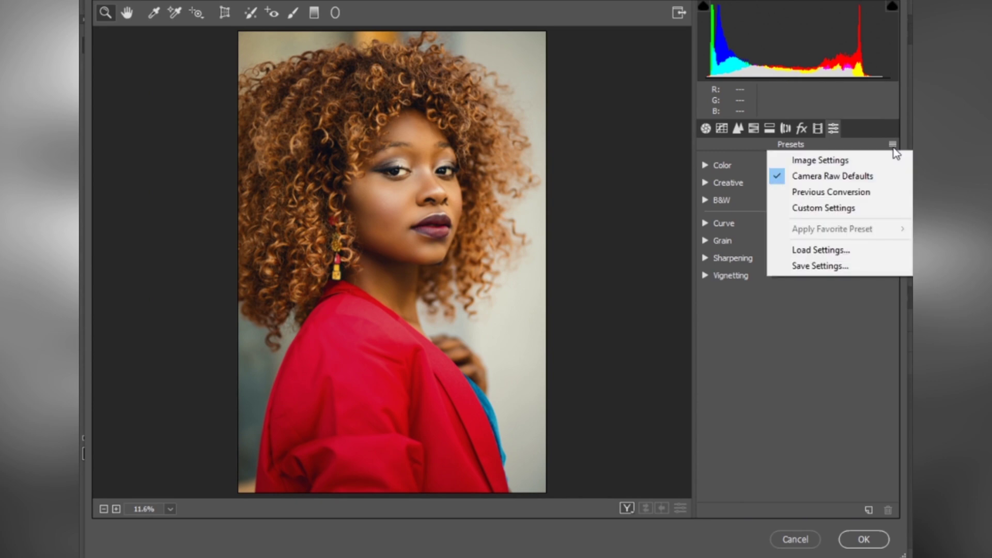
pyautogui.click(800, 251)
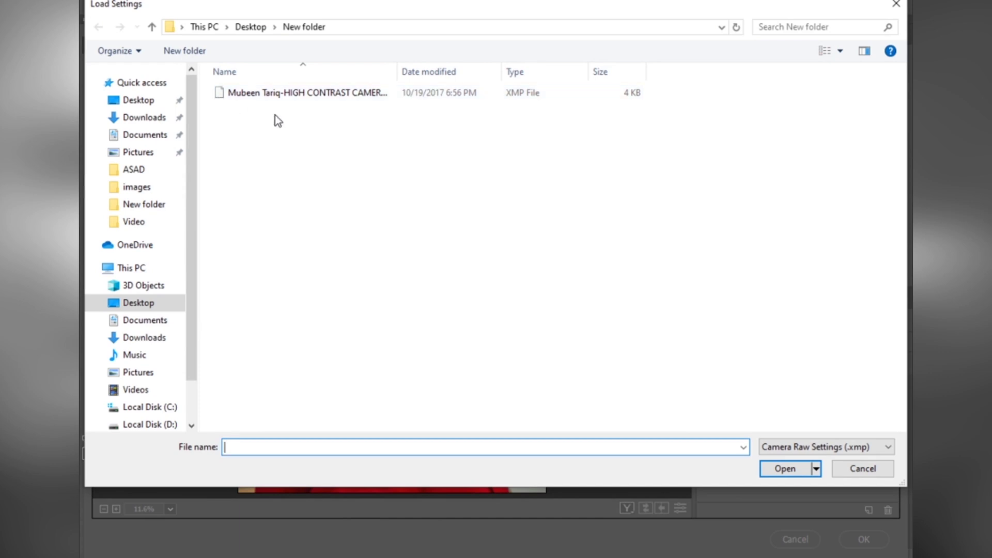
pyautogui.click(410, 98)
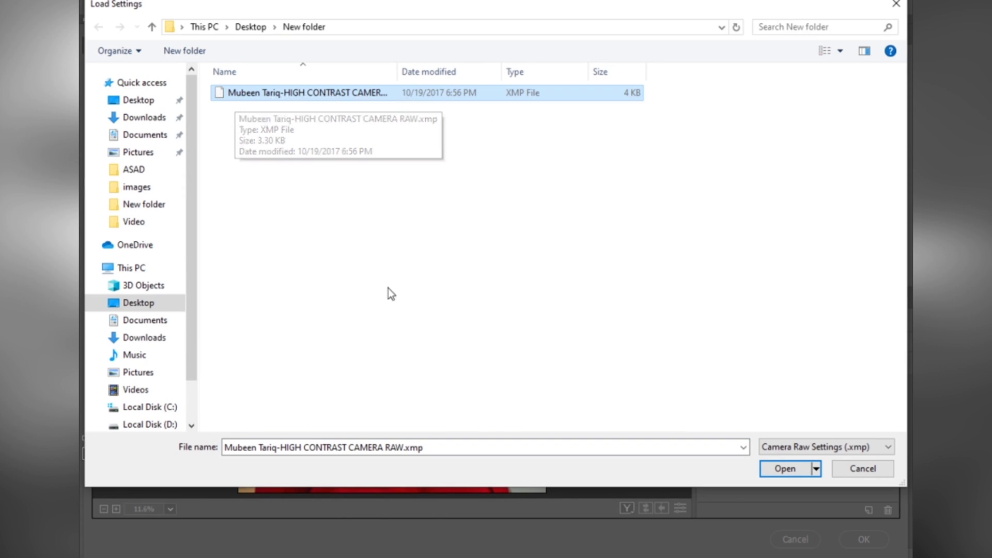
pyautogui.click(770, 475)
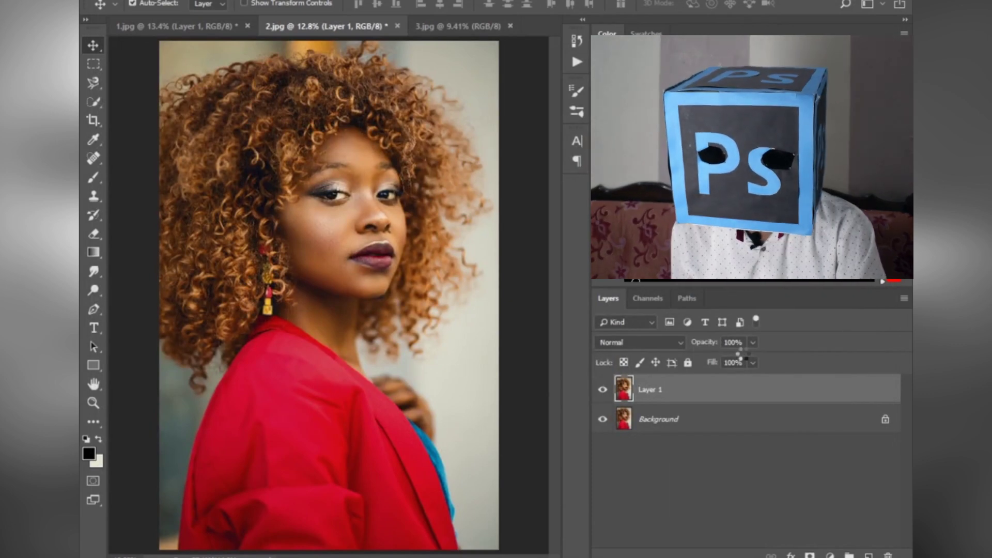
# Step: Toggle Layer 1's visibility to compare, then switch to the 3.jpg document
pyautogui.click(603, 390)
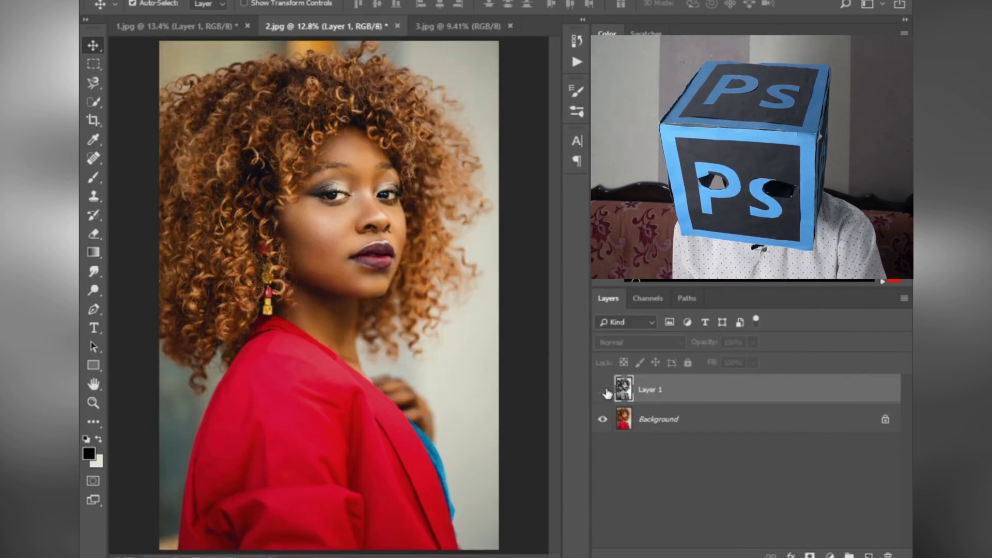
pyautogui.click(603, 391)
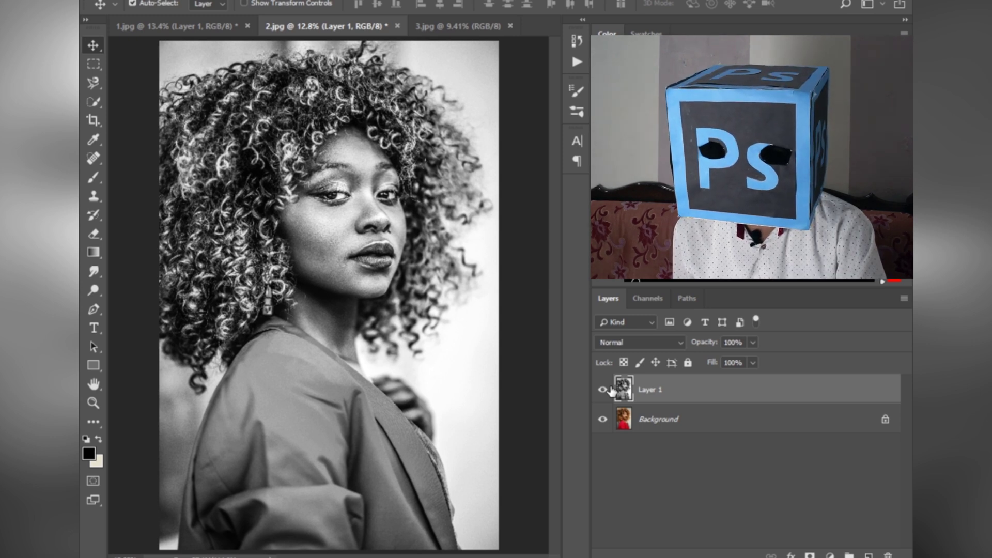
pyautogui.click(466, 26)
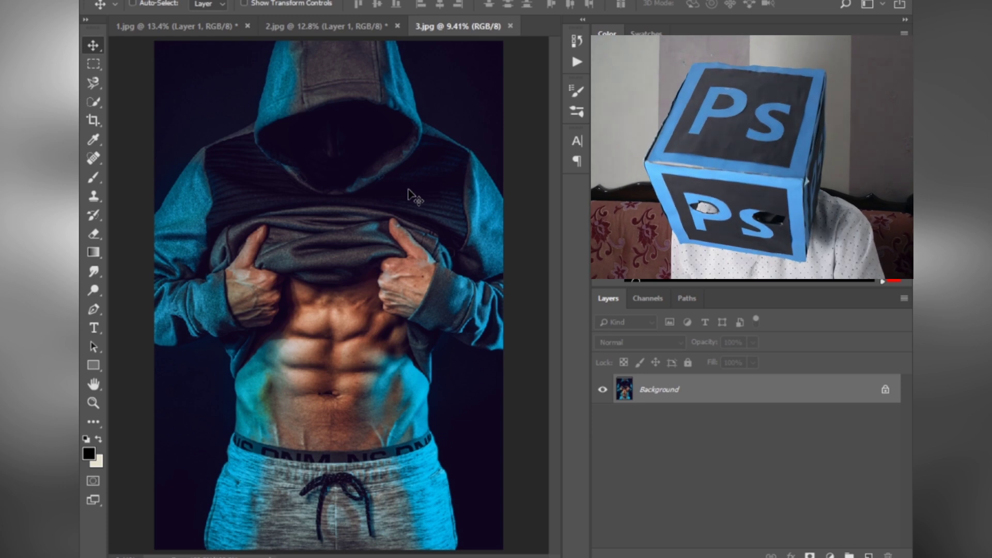
# Step: Duplicate 3.jpg's Background layer and load the high-contrast XMP preset in Camera Raw
pyautogui.hotkey('ctrl', 'j')
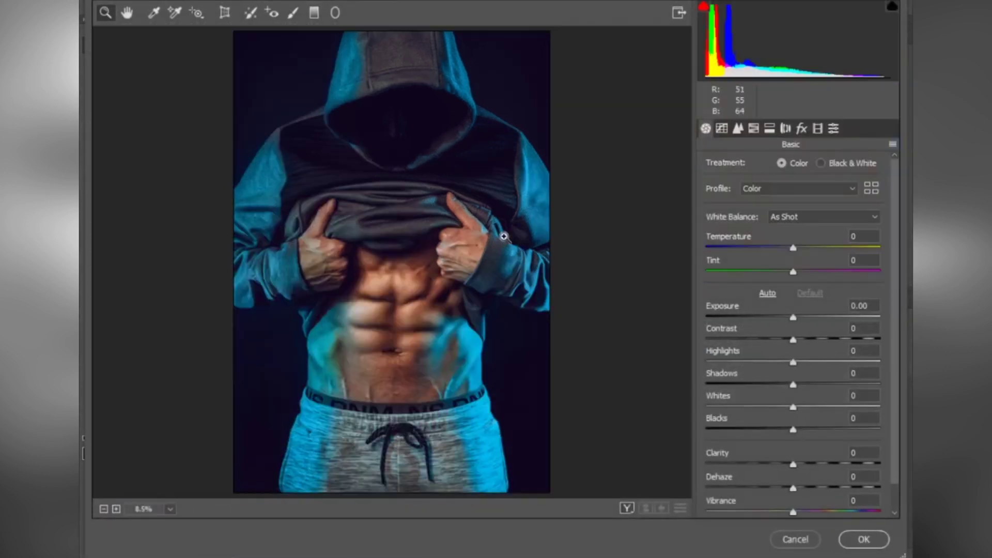
pyautogui.click(833, 129)
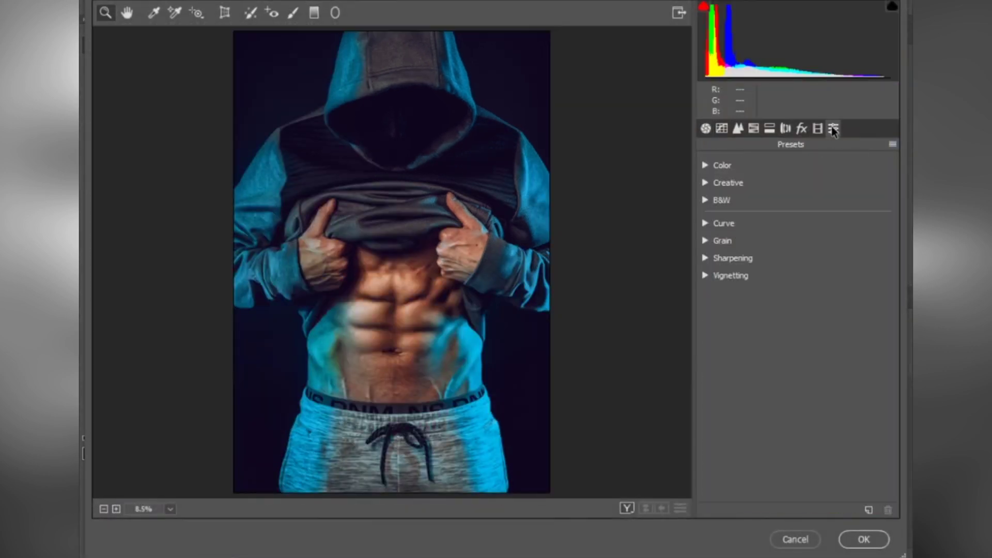
pyautogui.click(892, 145)
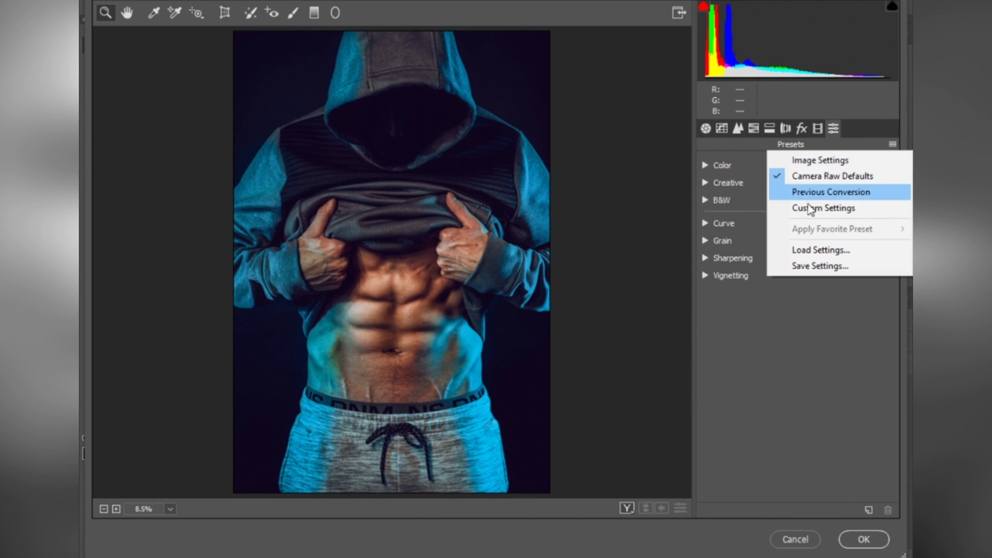
pyautogui.click(795, 247)
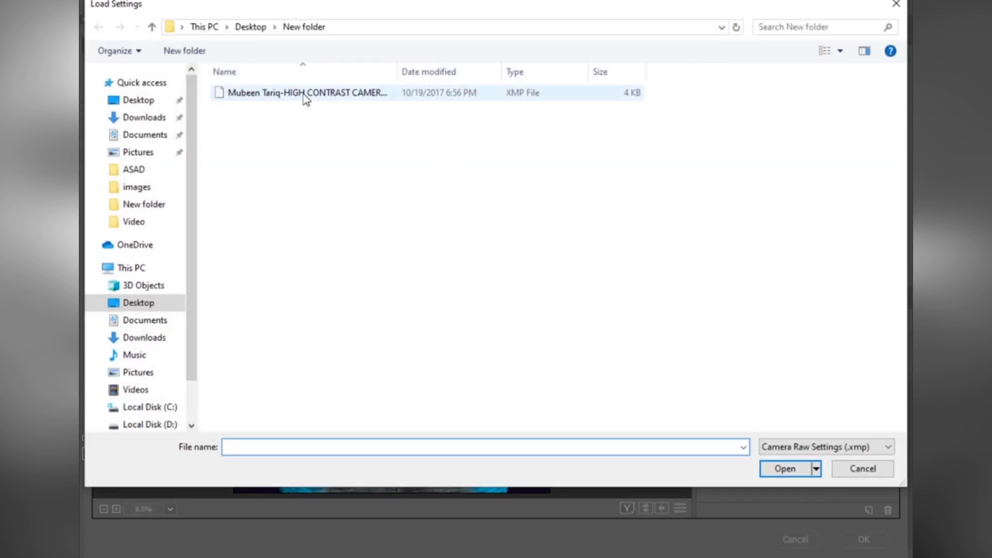
pyautogui.click(306, 94)
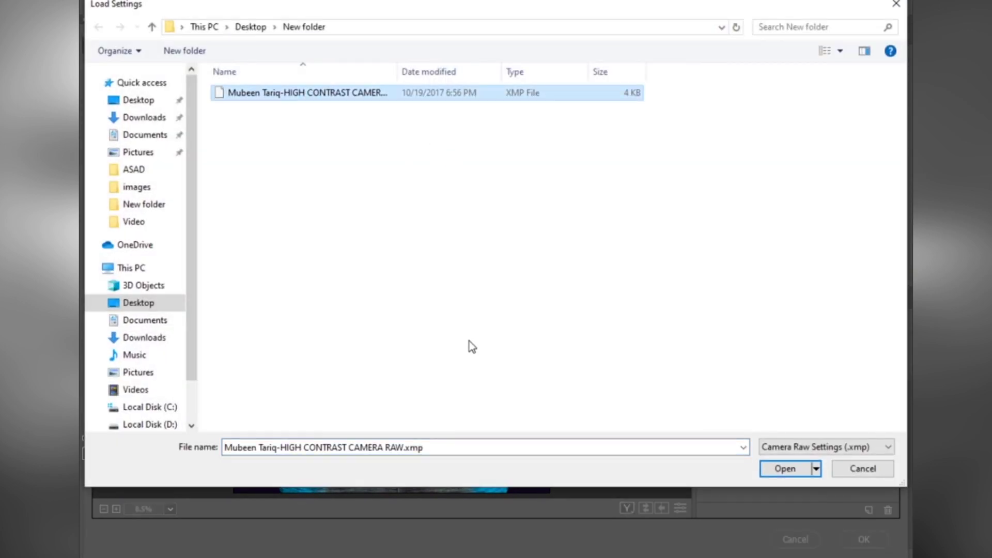
pyautogui.press('Return')
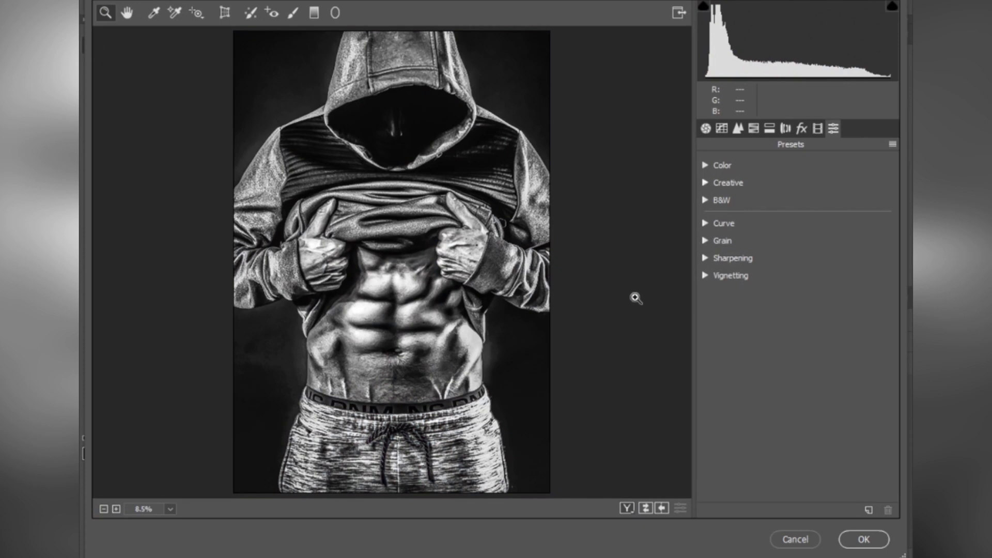
# Step: Apply the filter and toggle Layer 1's visibility to compare with the colour original
pyautogui.click(863, 542)
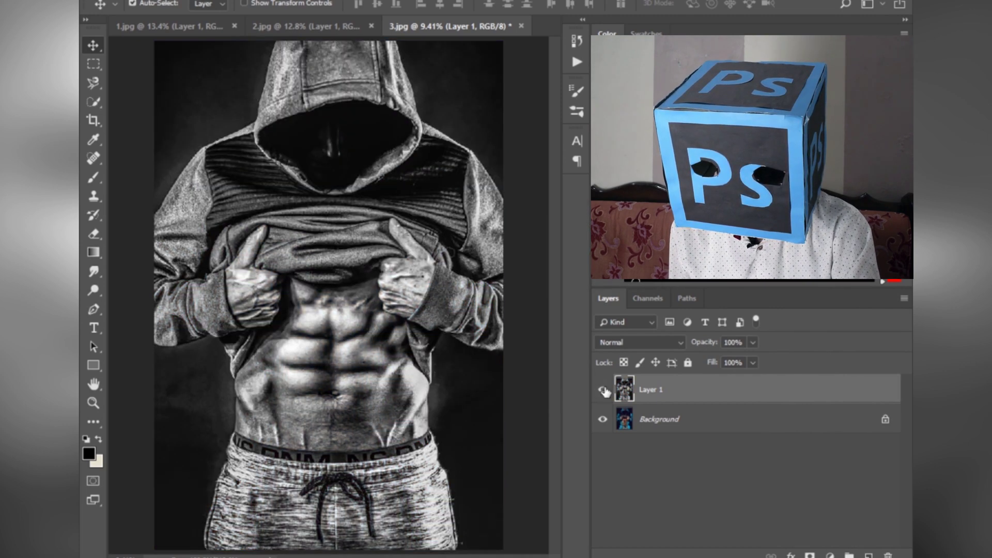
pyautogui.click(604, 391)
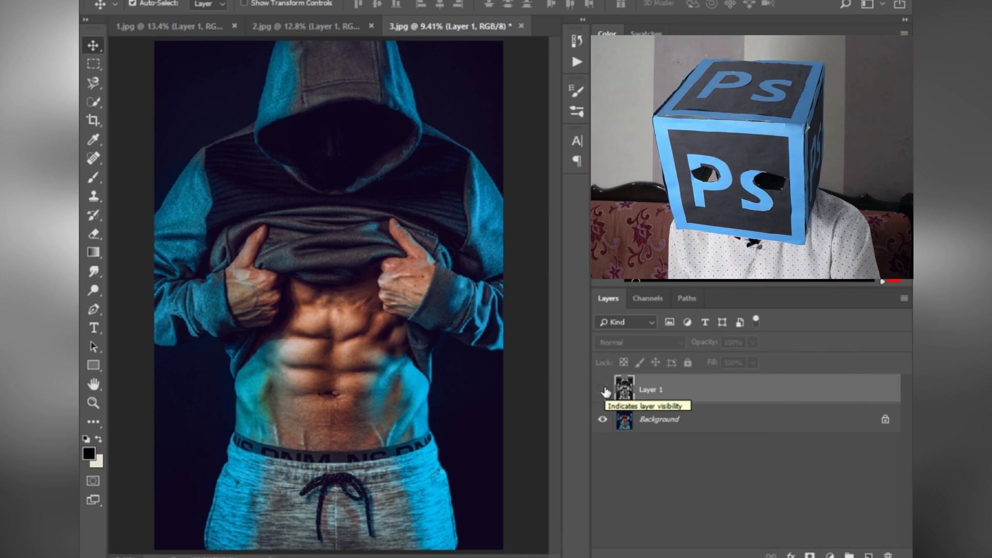
pyautogui.click(604, 390)
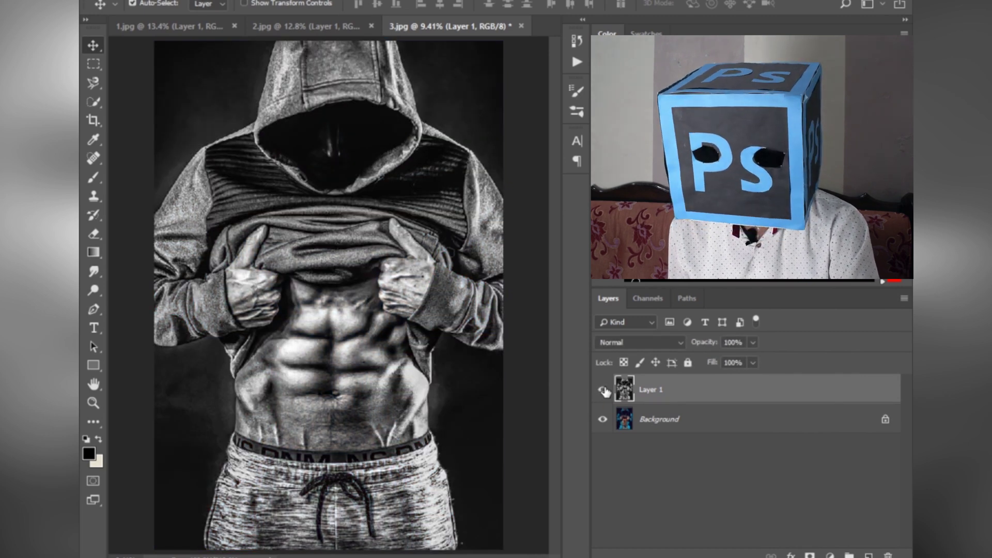